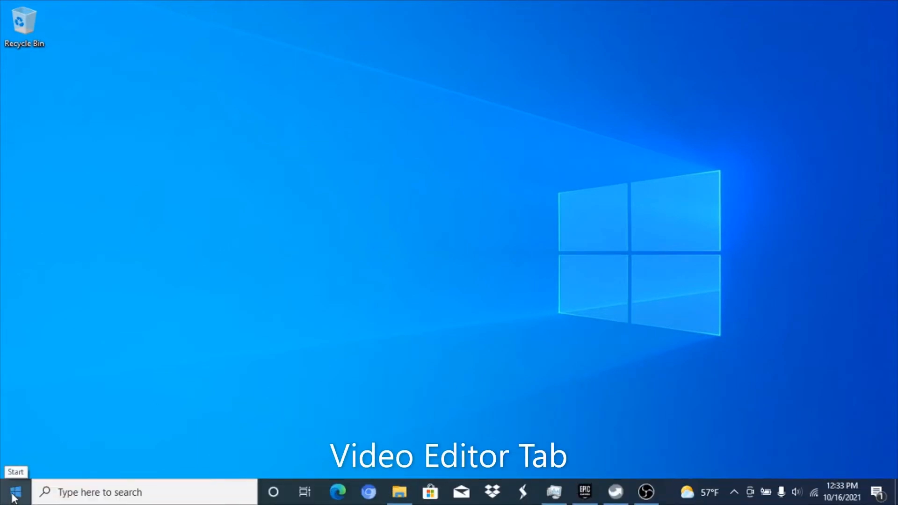
# Open the Photos app and maximize its window
pyautogui.click(14, 499)
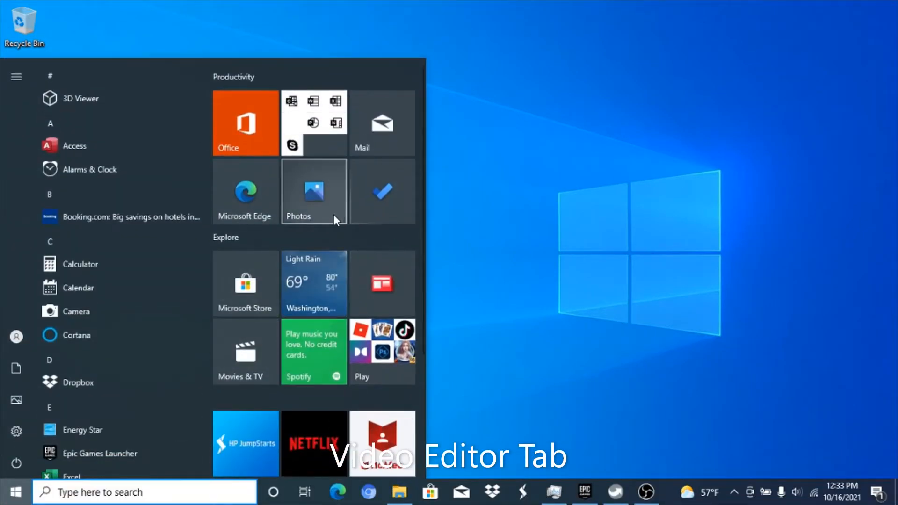
pyautogui.click(334, 214)
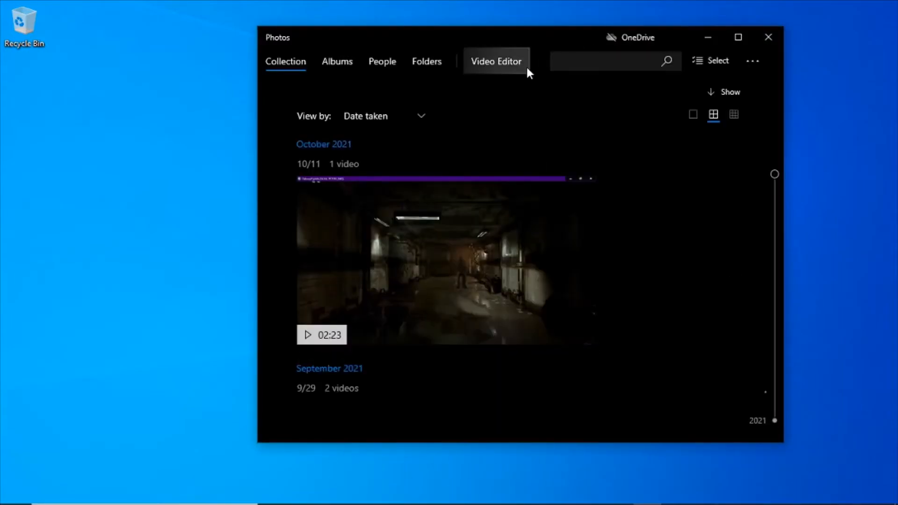
pyautogui.click(737, 37)
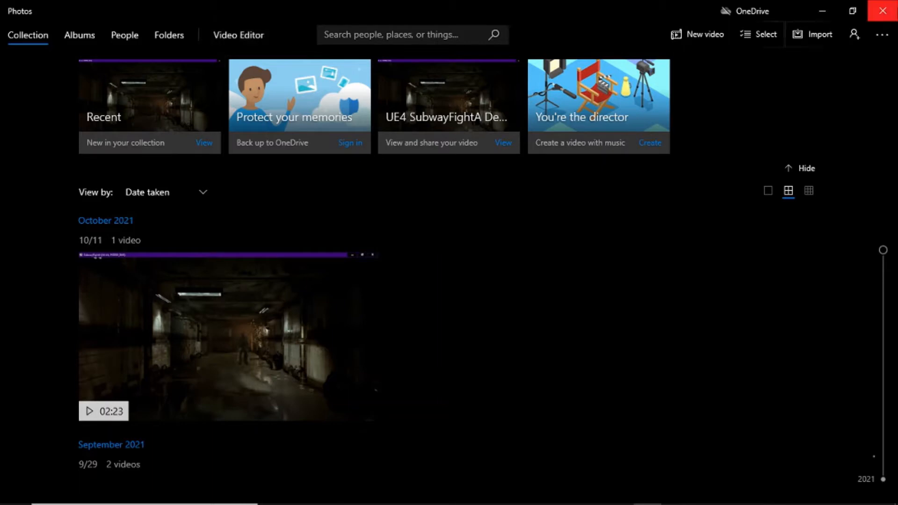
# Restore the Photos window to its smaller size and maximize it again
pyautogui.click(853, 11)
pyautogui.moveTo(476, 501)
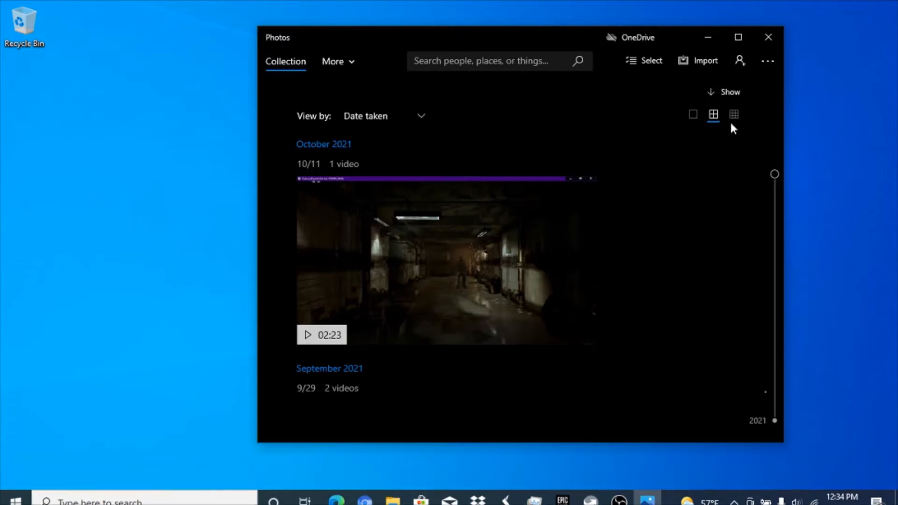
pyautogui.click(739, 39)
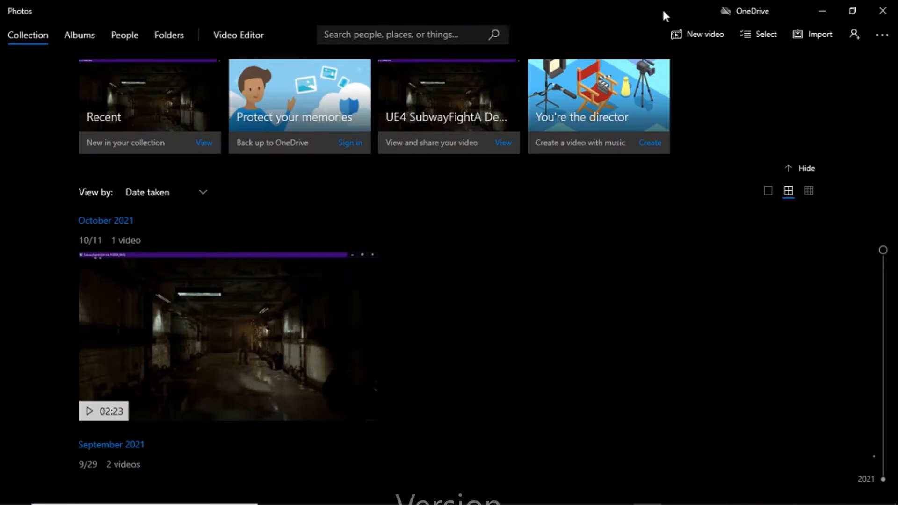
# Check the Photos version under About this app in the settings and return to the collection
pyautogui.click(883, 35)
pyautogui.click(835, 124)
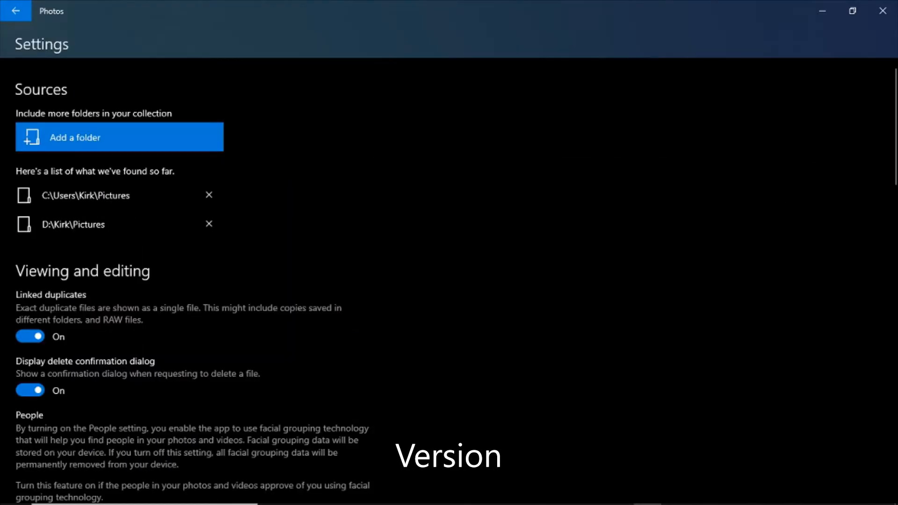
pyautogui.moveTo(893, 88); pyautogui.dragTo(889, 427)
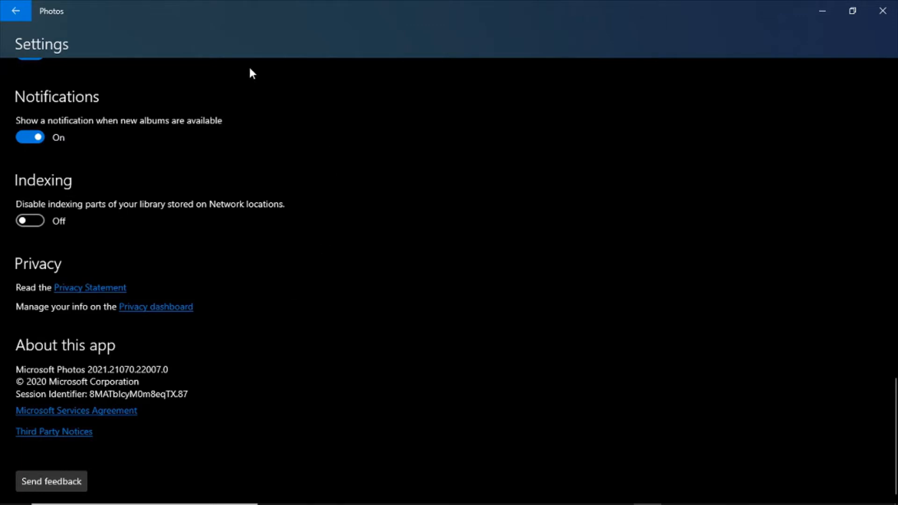
pyautogui.click(16, 12)
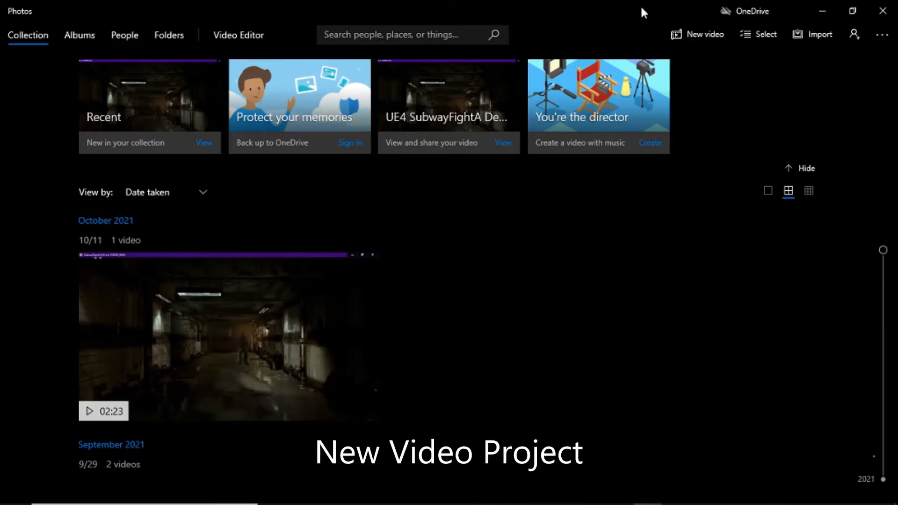
# Create a new video project named Test in the Video Editor
pyautogui.click(240, 35)
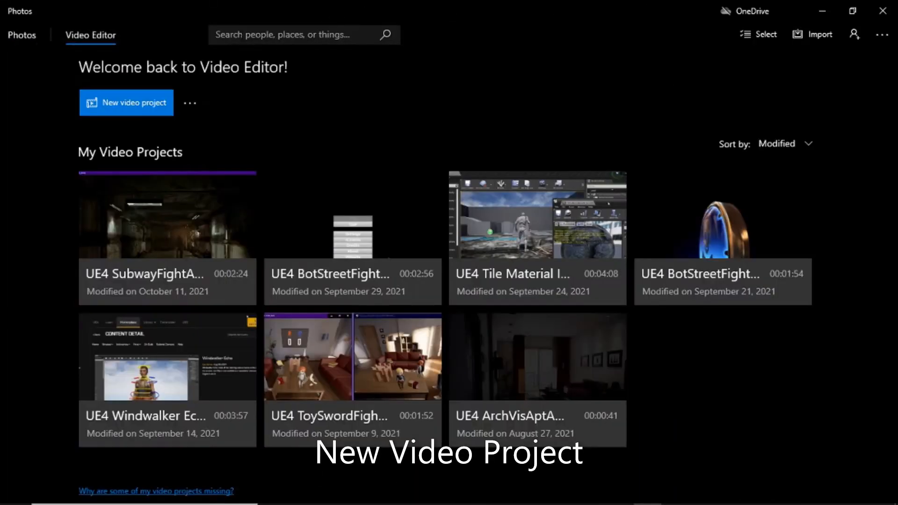
pyautogui.click(147, 107)
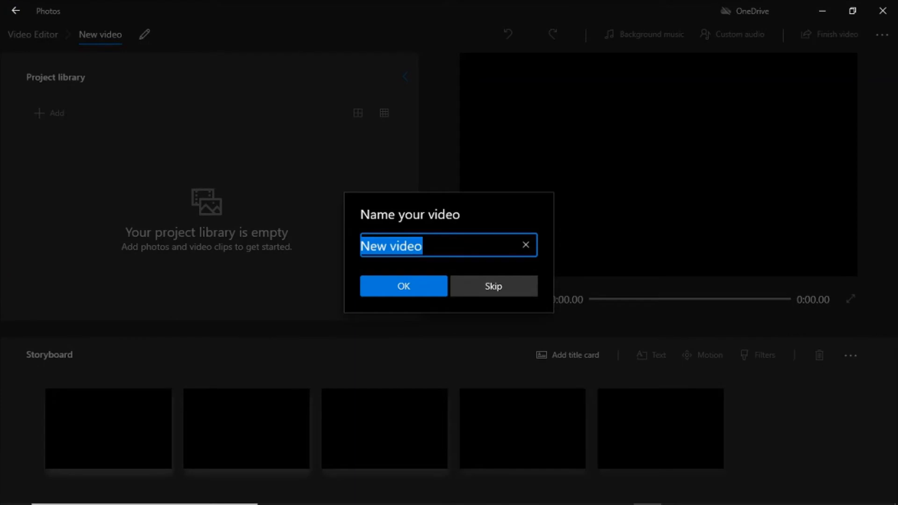
pyautogui.write('Test')
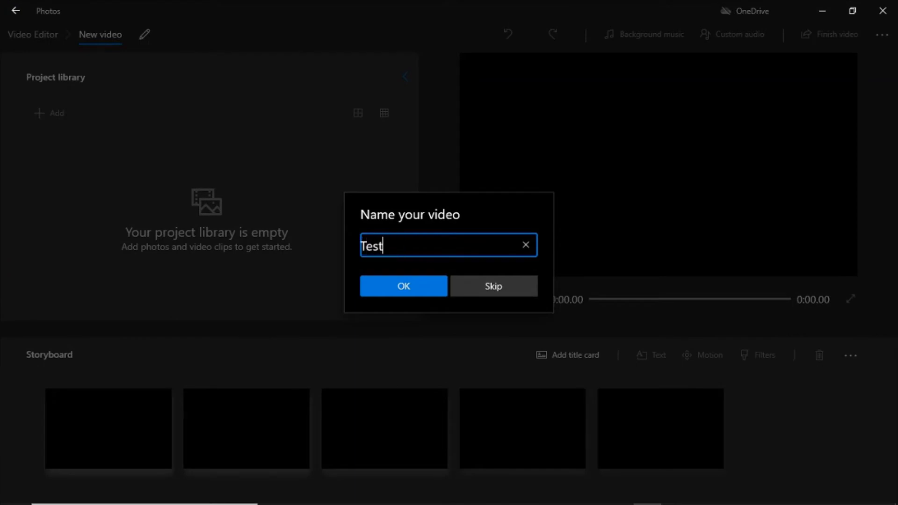
pyautogui.click(429, 289)
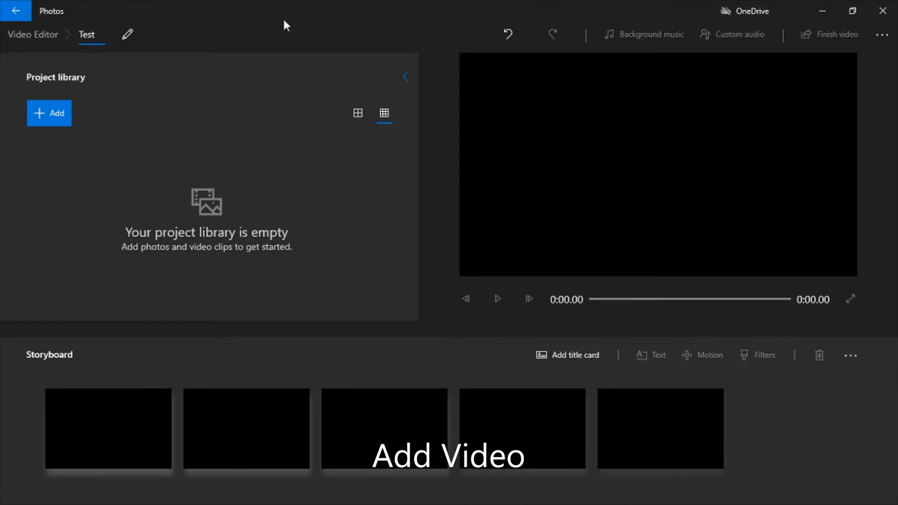
pyautogui.click(63, 117)
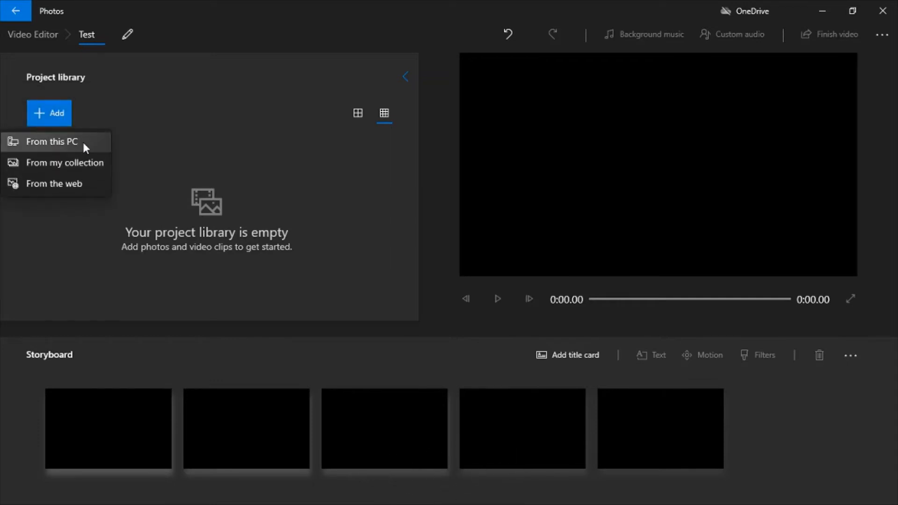
pyautogui.click(85, 148)
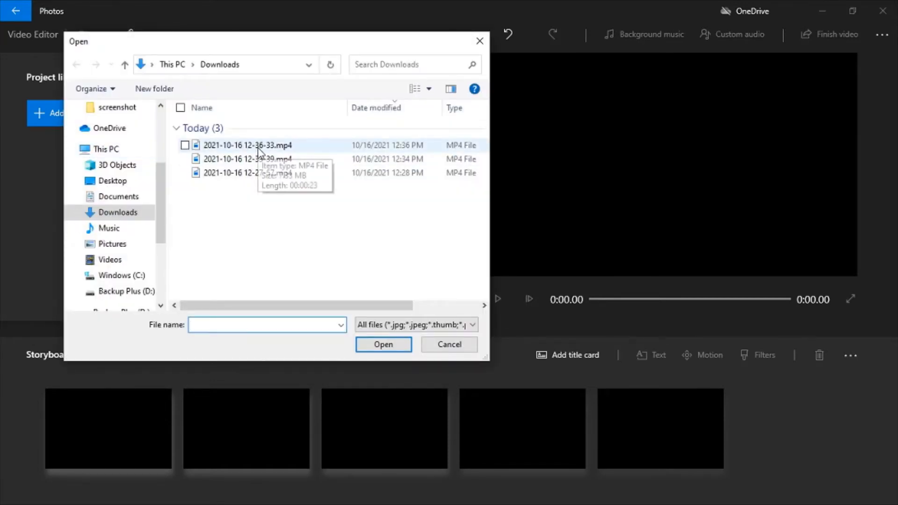
pyautogui.click(258, 150)
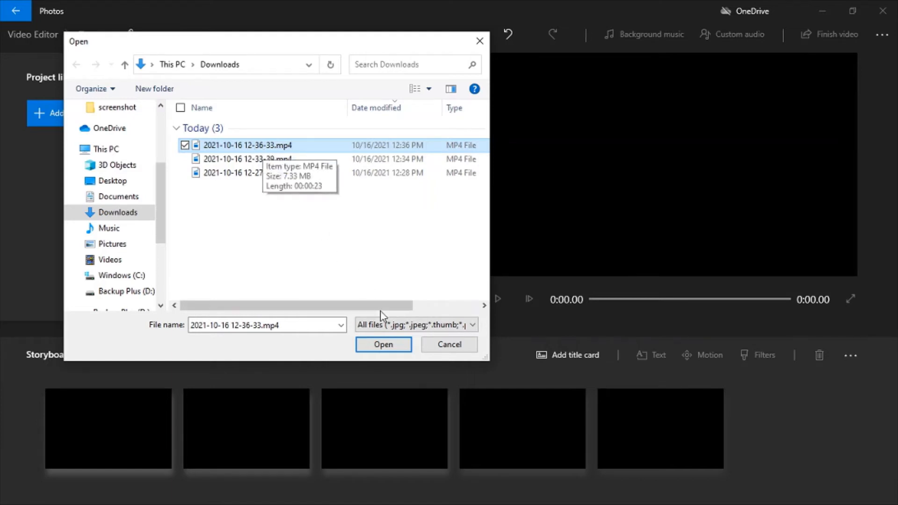
pyautogui.click(406, 345)
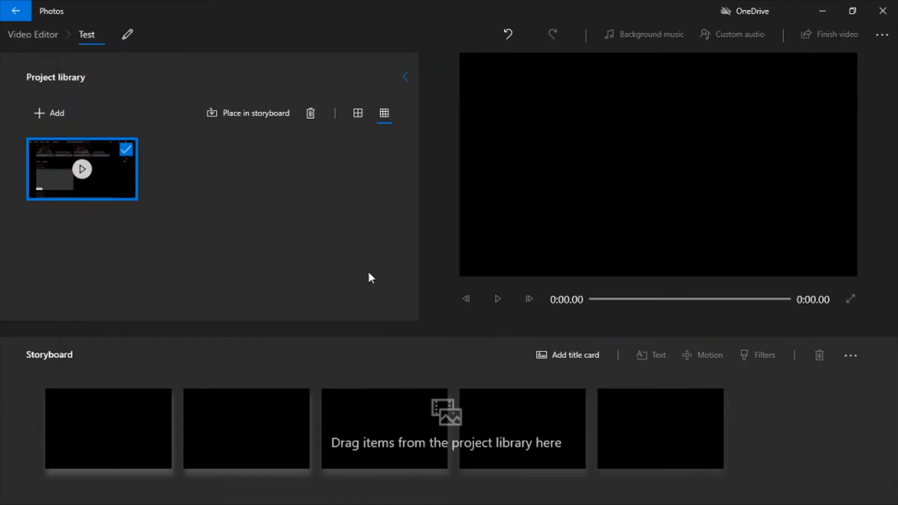
pyautogui.click(260, 115)
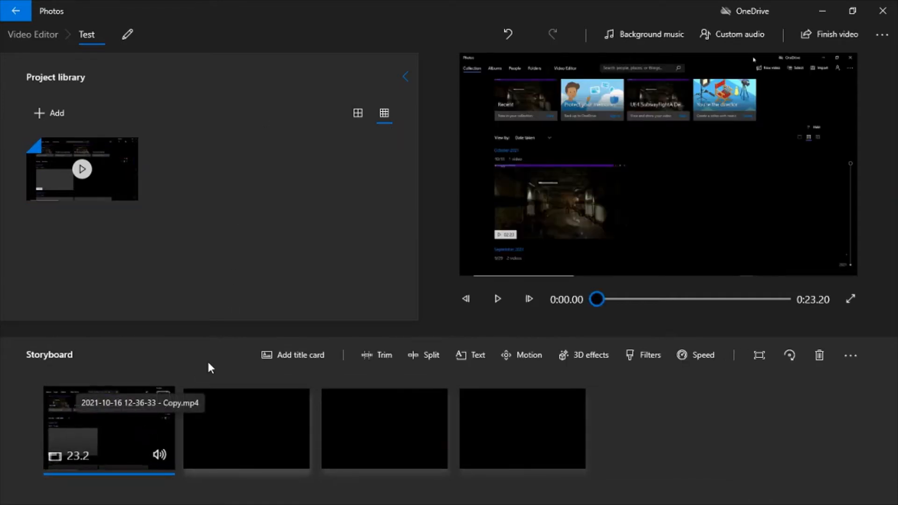
pyautogui.click(63, 117)
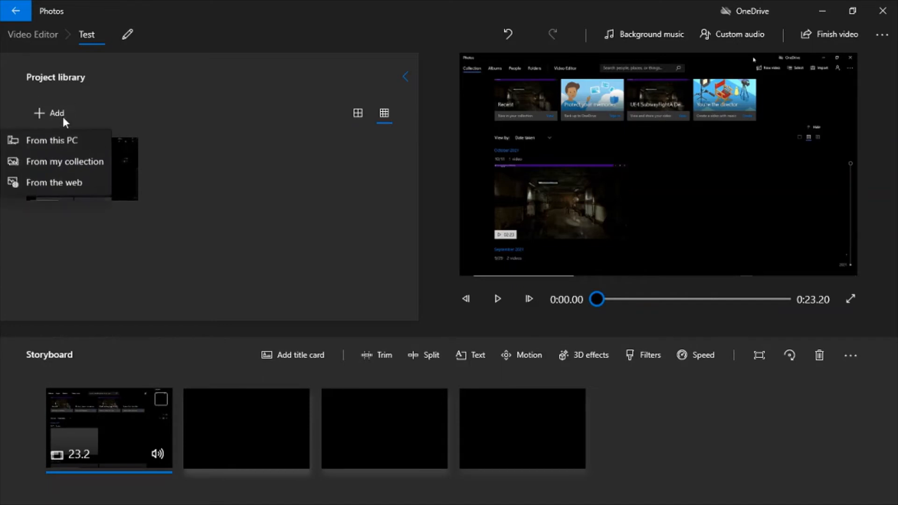
pyautogui.click(77, 139)
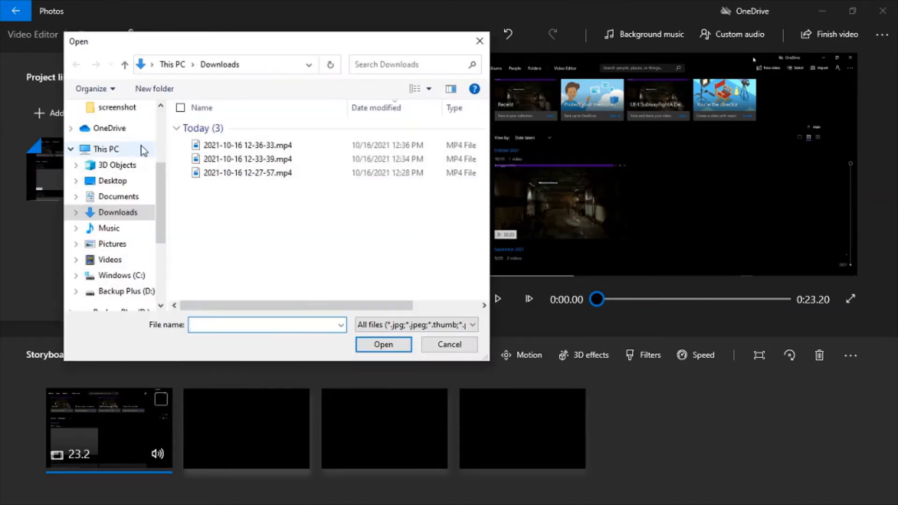
pyautogui.click(204, 159)
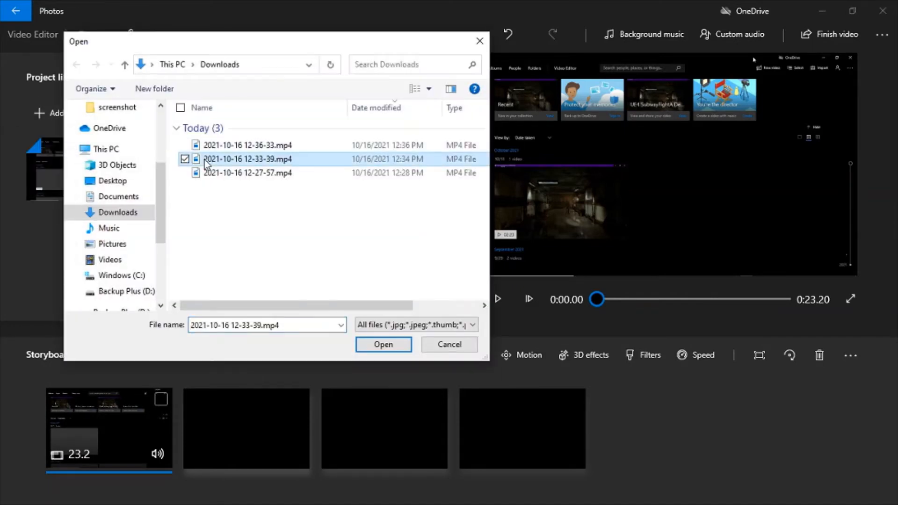
pyautogui.click(391, 344)
pyautogui.click(268, 115)
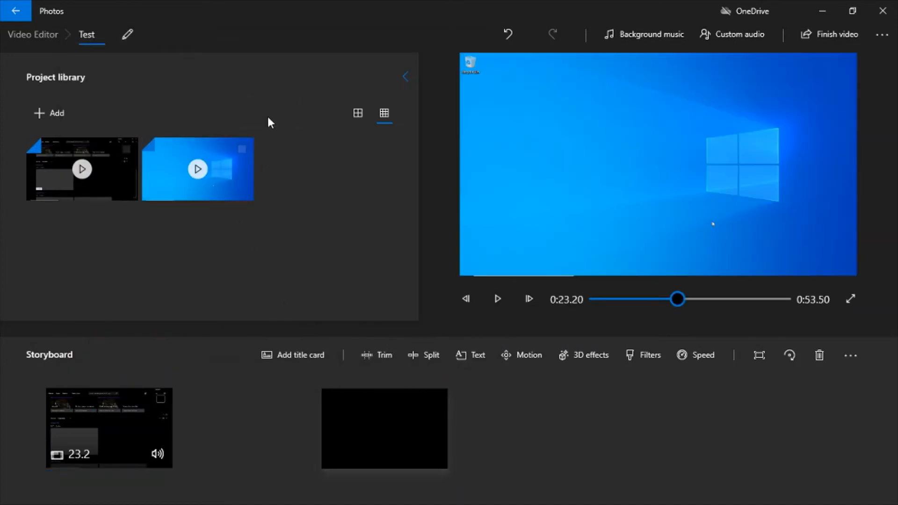
pyautogui.click(61, 116)
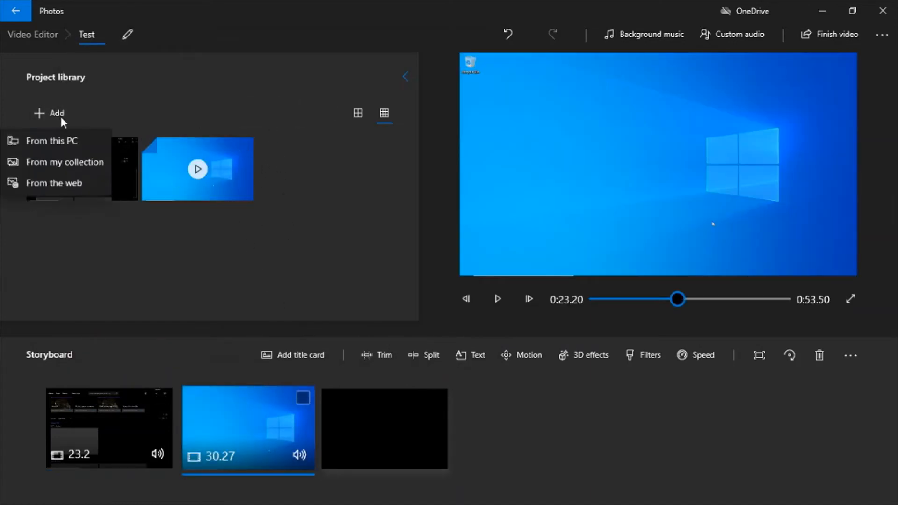
pyautogui.click(78, 136)
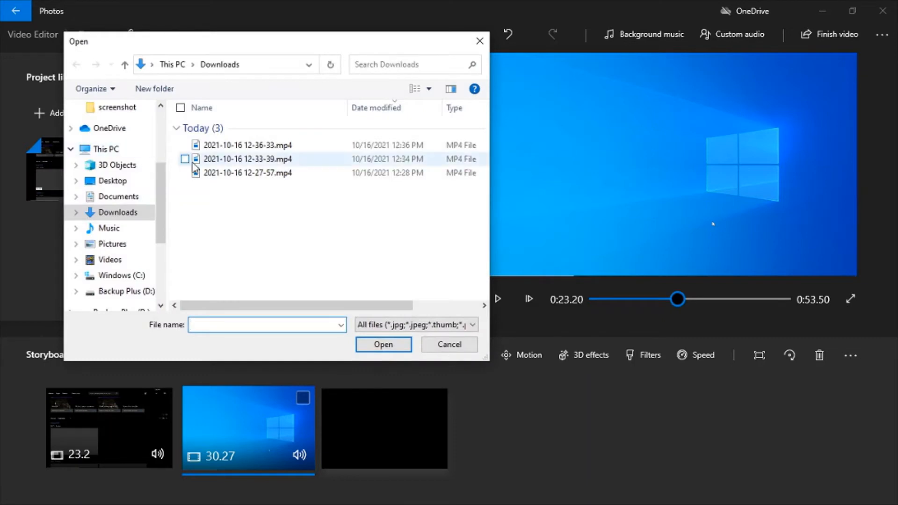
pyautogui.click(234, 173)
pyautogui.click(397, 345)
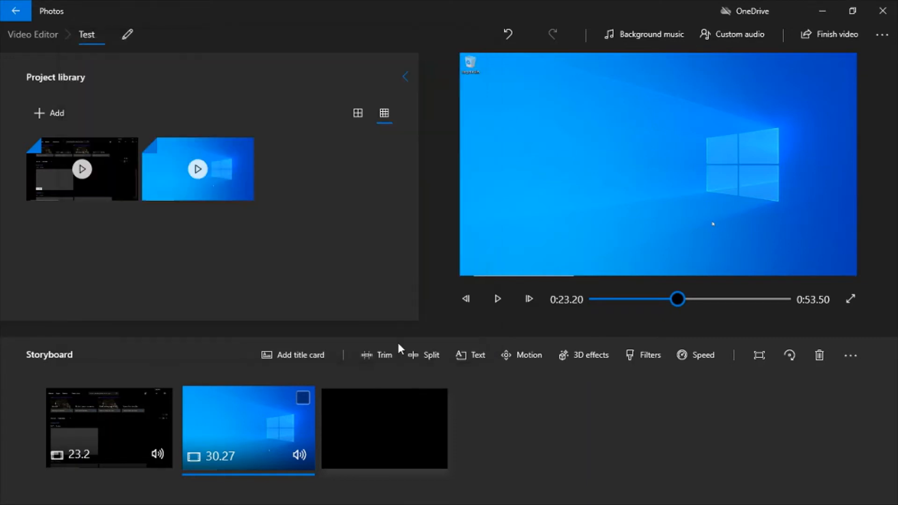
pyautogui.click(260, 115)
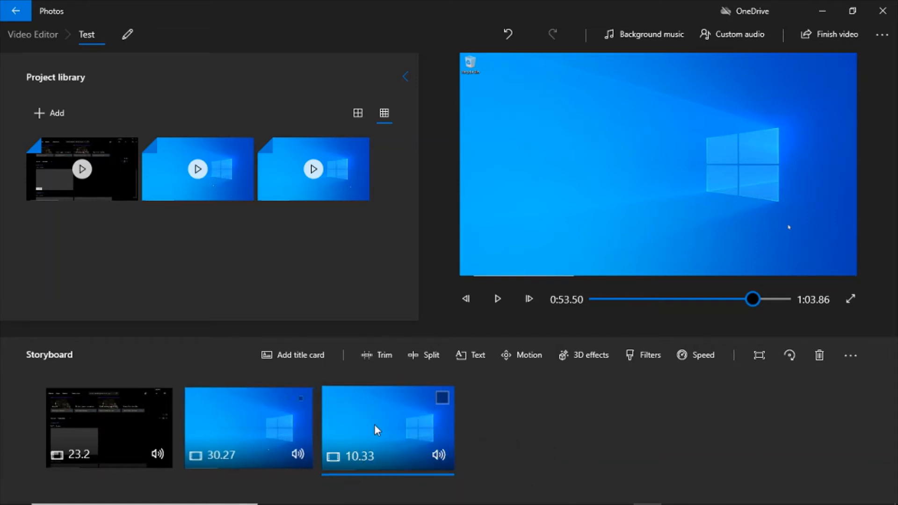
# Reorder the storyboard so the 30.27-second clip comes first and the 10.33-second clip second
pyautogui.moveTo(300, 436); pyautogui.dragTo(99, 453)
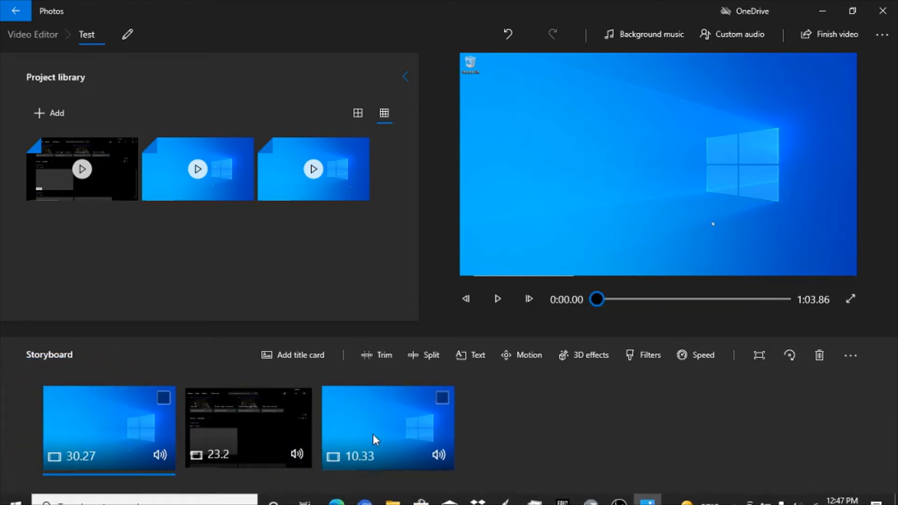
pyautogui.moveTo(372, 434); pyautogui.dragTo(256, 437)
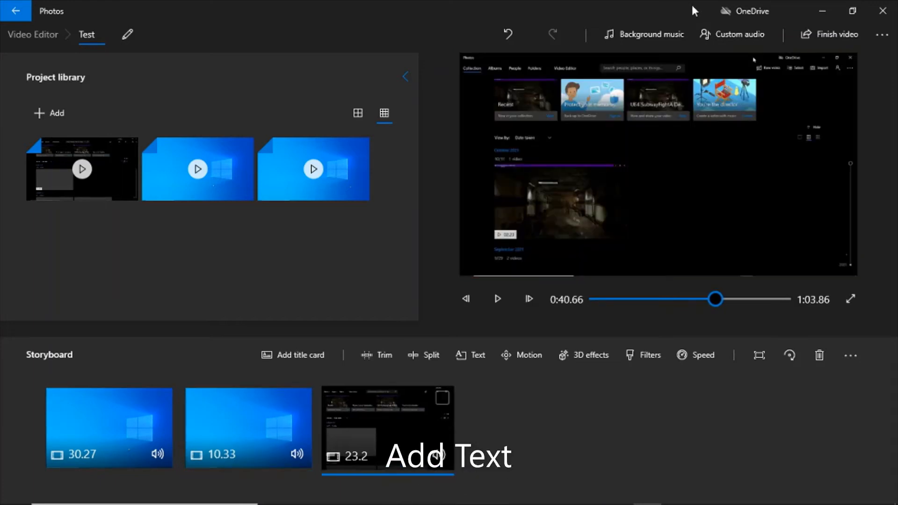
# Add the text "Title" to the first clip in the storyboard
pyautogui.click(99, 436)
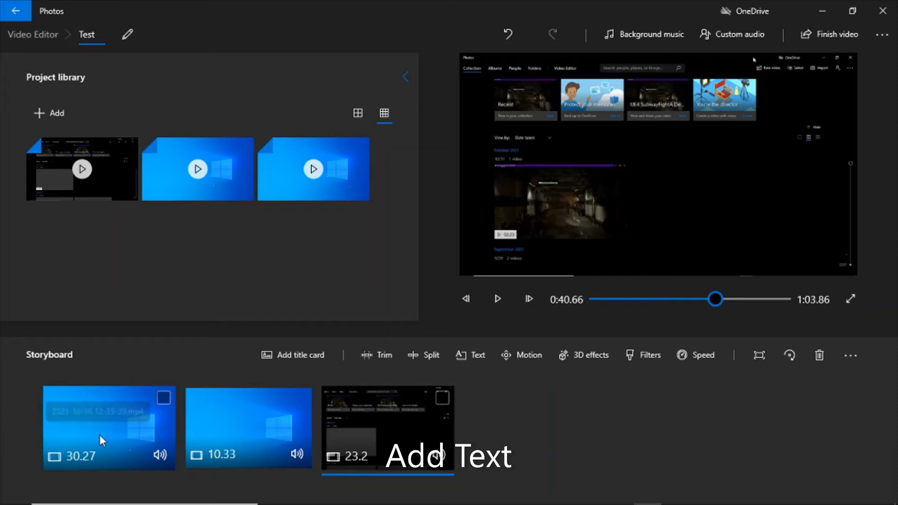
pyautogui.click(480, 361)
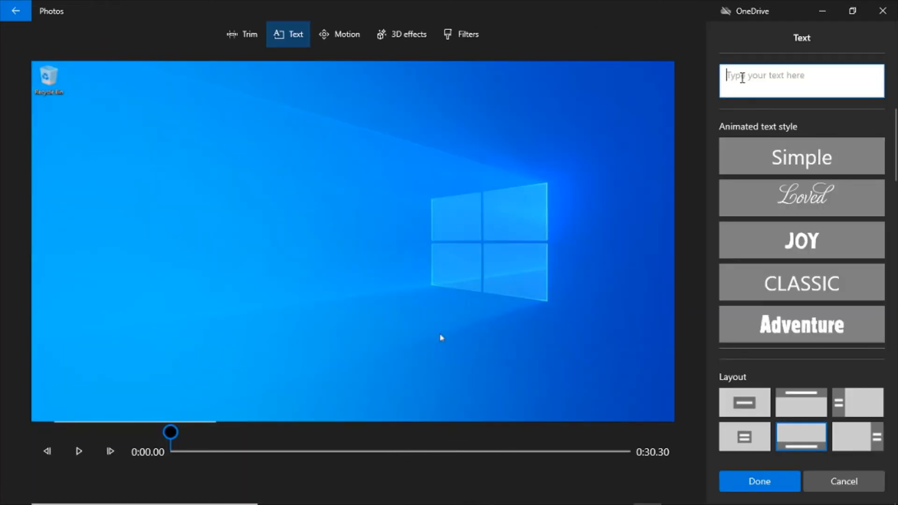
pyautogui.write('Title')
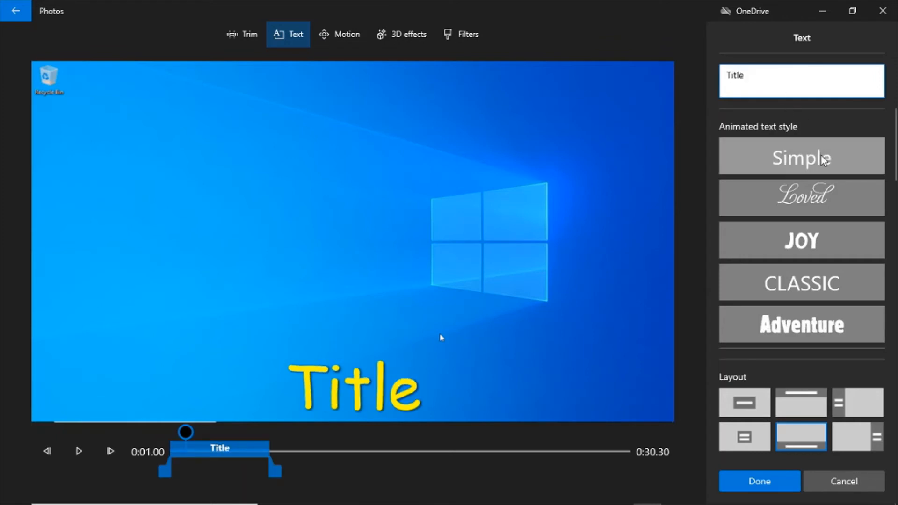
# Try the Simple, Loved, Joy and Classic animated text styles, and give the title the Cartoon style
pyautogui.click(826, 158)
pyautogui.click(803, 203)
pyautogui.click(802, 242)
pyautogui.click(788, 283)
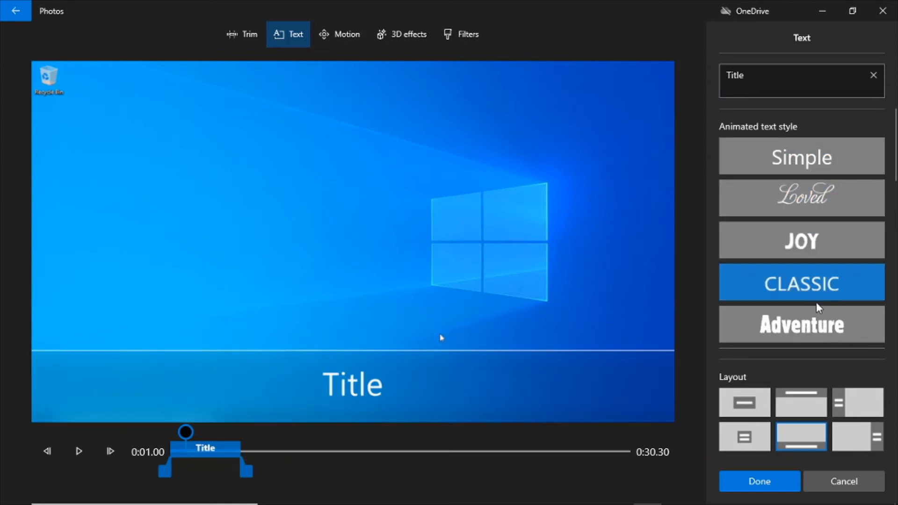
pyautogui.moveTo(894, 145); pyautogui.dragTo(891, 269)
pyautogui.click(845, 237)
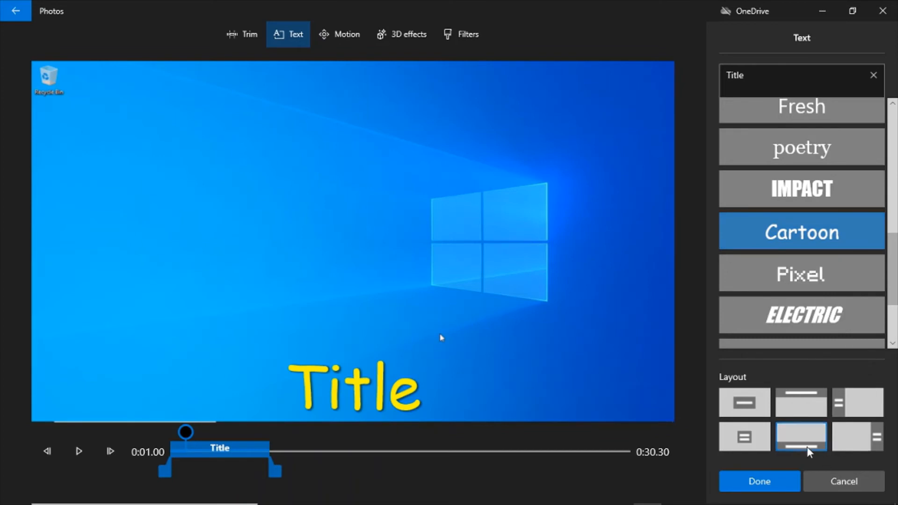
# Try the top, left, right and bottom layouts for the title, and set it to the Title 2 layout
pyautogui.click(825, 411)
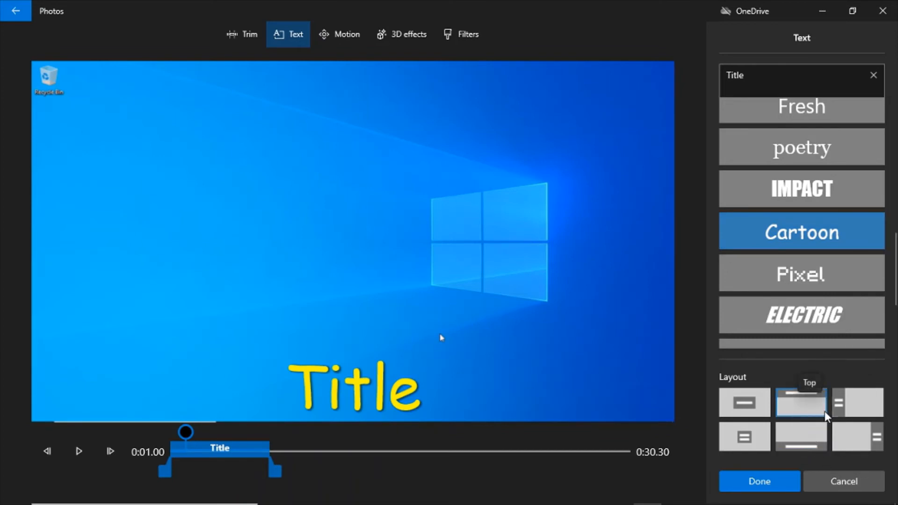
pyautogui.click(854, 408)
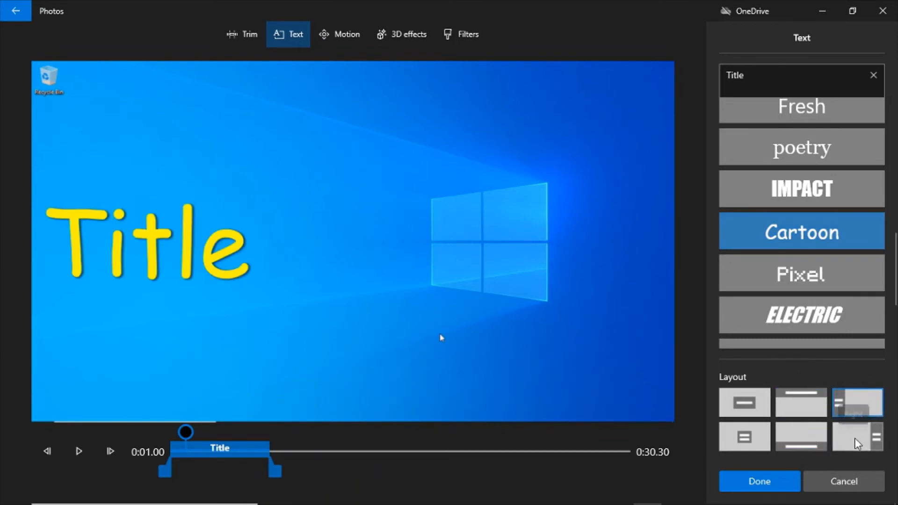
pyautogui.click(855, 438)
pyautogui.click(805, 443)
pyautogui.click(753, 436)
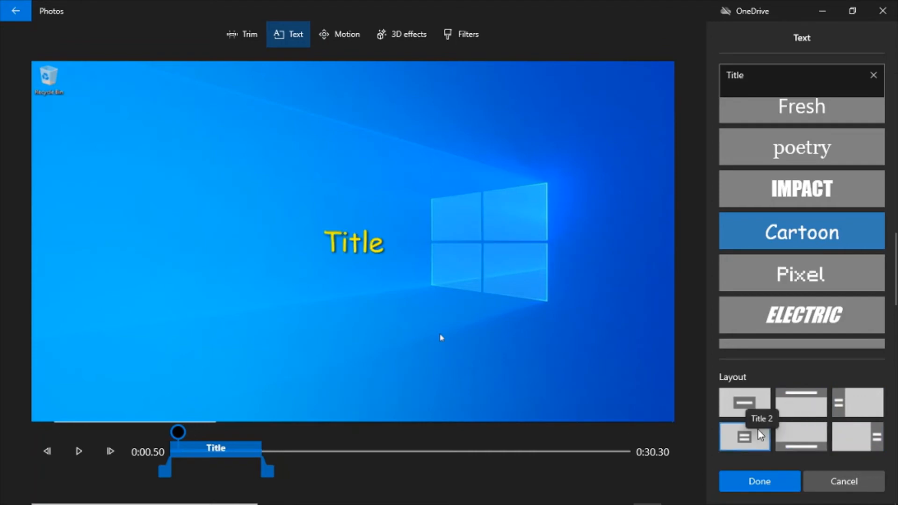
# Set the title to the Title 1 layout and apply the text to the first clip
pyautogui.click(753, 410)
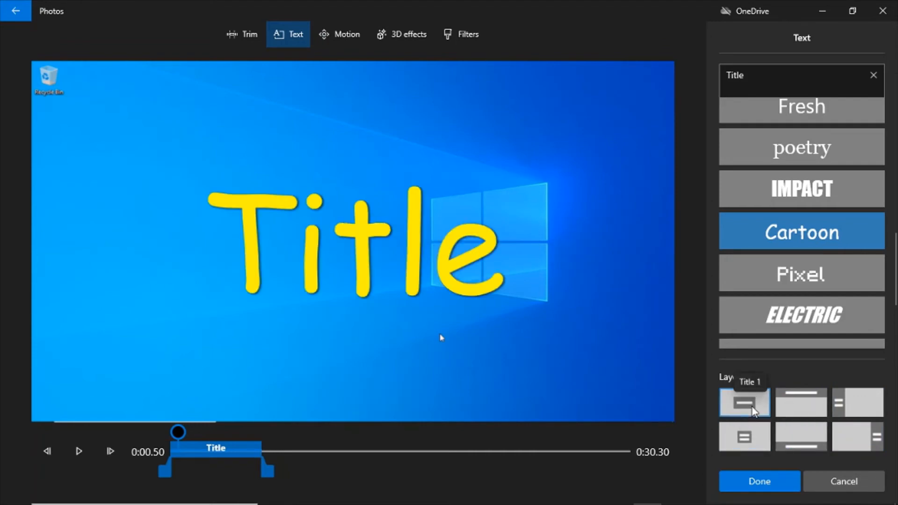
pyautogui.click(771, 480)
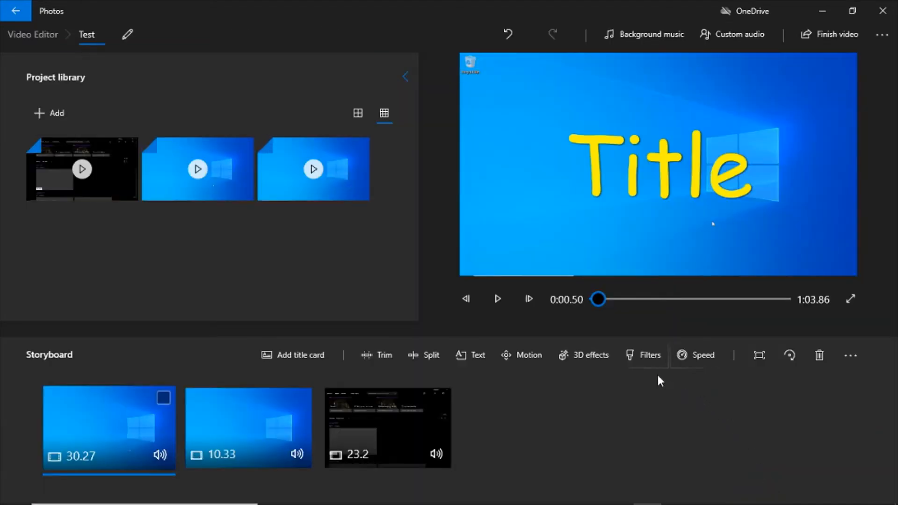
pyautogui.click(237, 417)
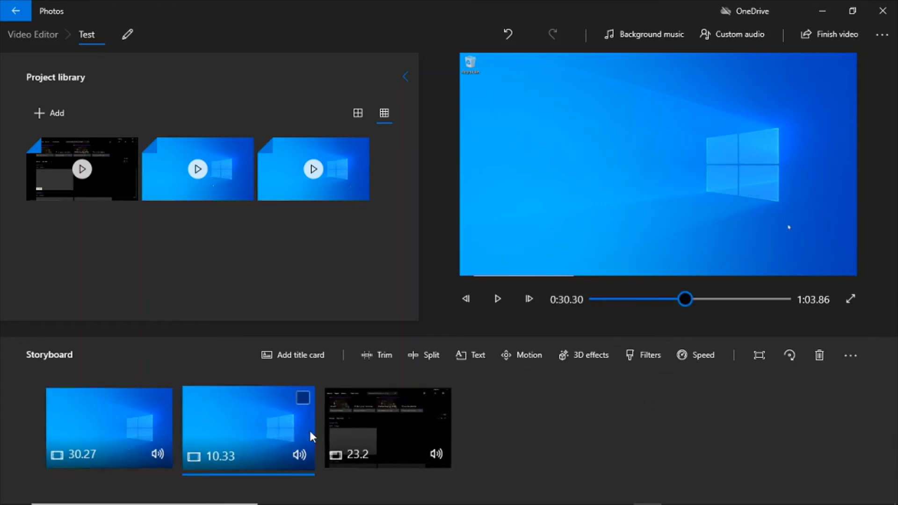
pyautogui.click(389, 426)
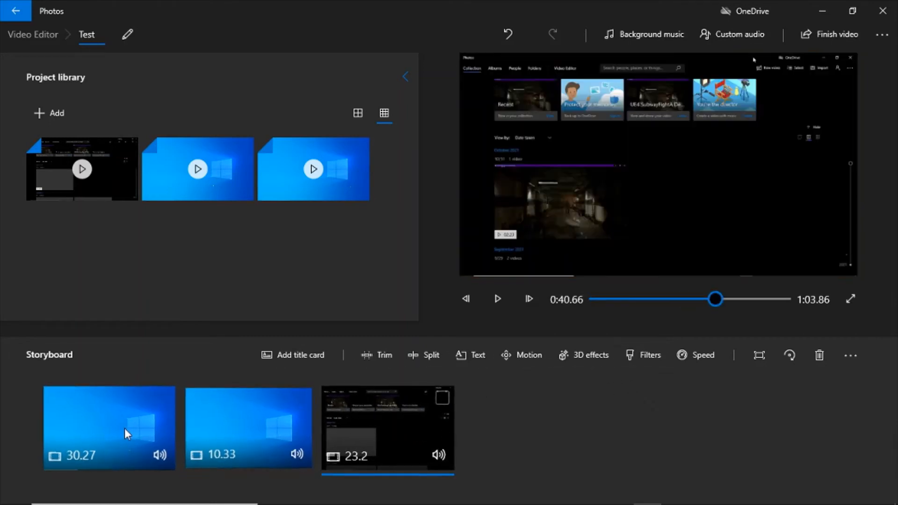
pyautogui.click(128, 430)
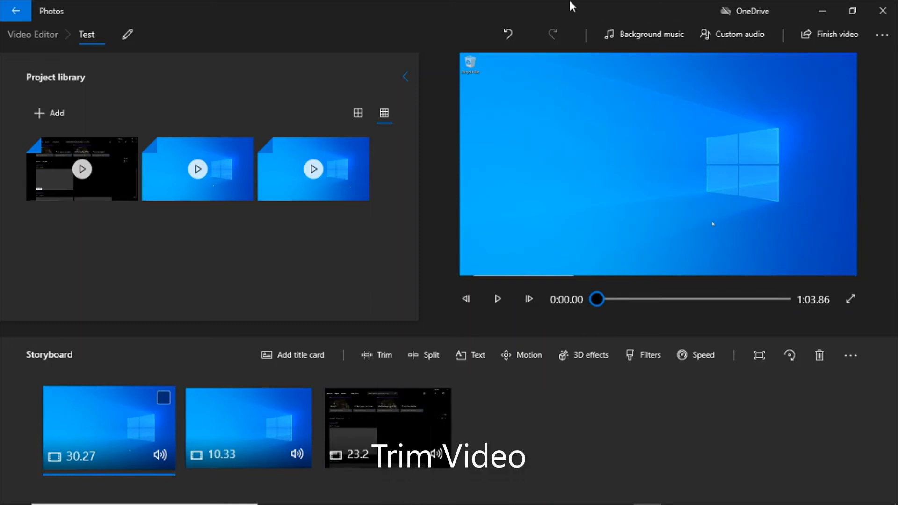
# Trim the second storyboard clip to start at 0:01.00 and cut its end so it lasts about 8.5 seconds
pyautogui.click(279, 424)
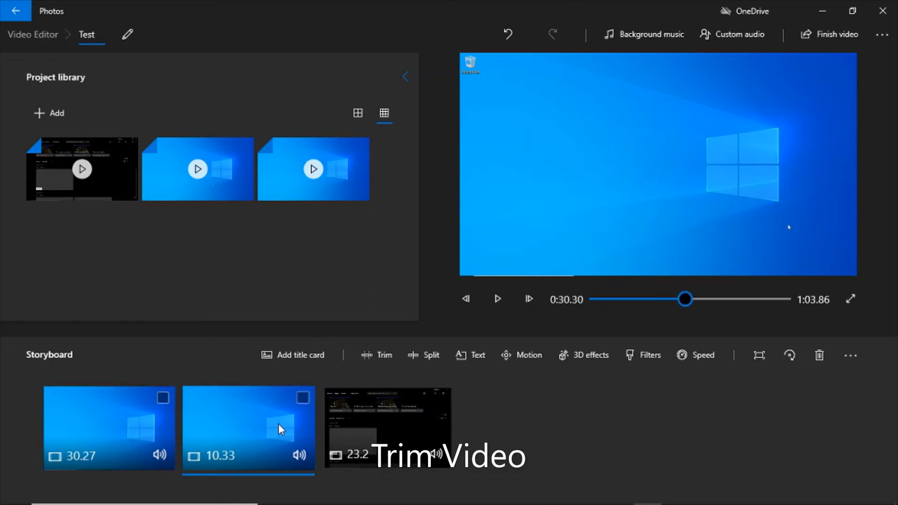
pyautogui.click(381, 355)
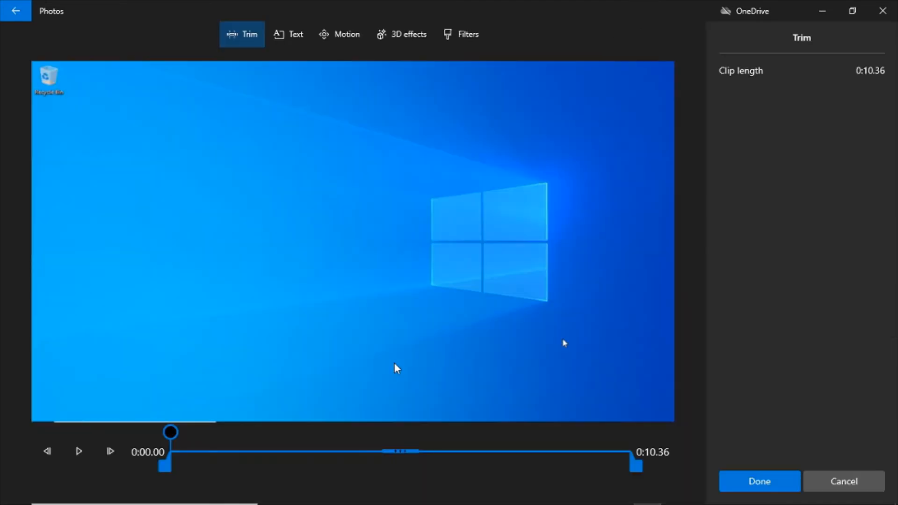
pyautogui.moveTo(164, 470); pyautogui.dragTo(195, 468)
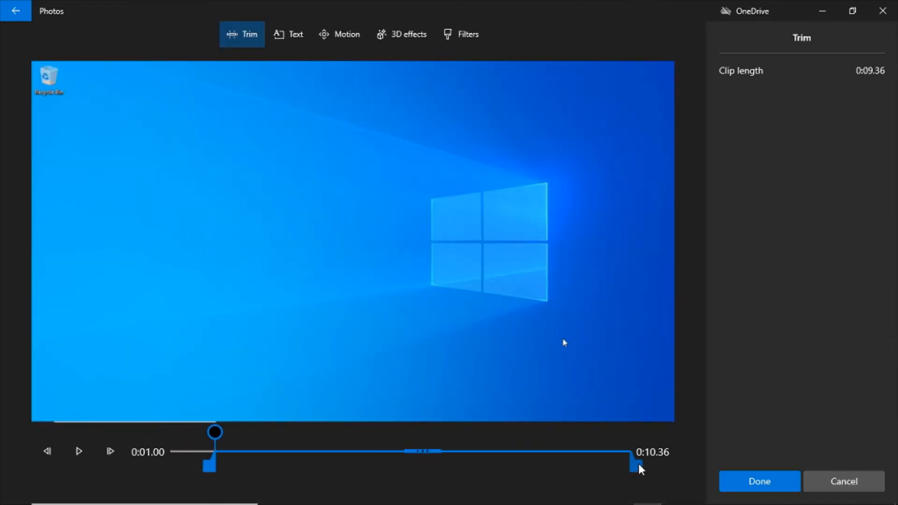
pyautogui.moveTo(639, 465); pyautogui.dragTo(598, 466)
pyautogui.click(749, 478)
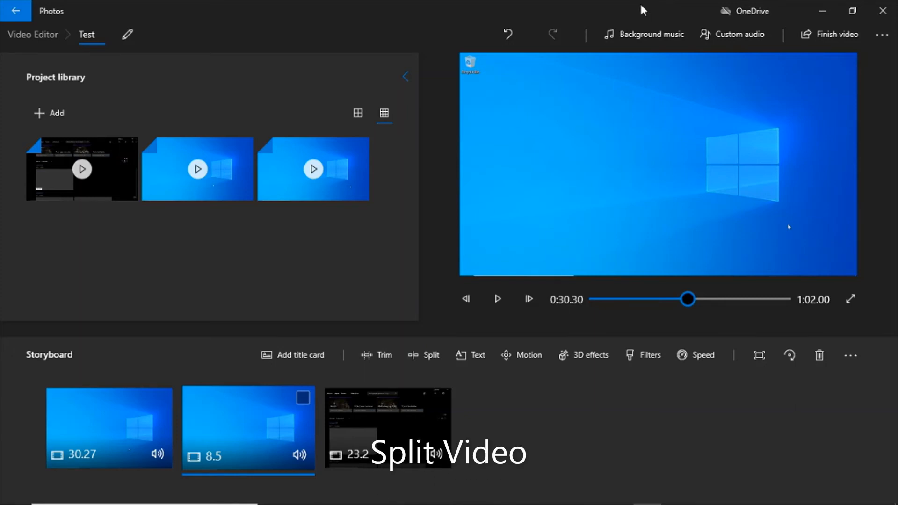
# Split the third storyboard clip at 0:06.83 into two clips
pyautogui.click(438, 416)
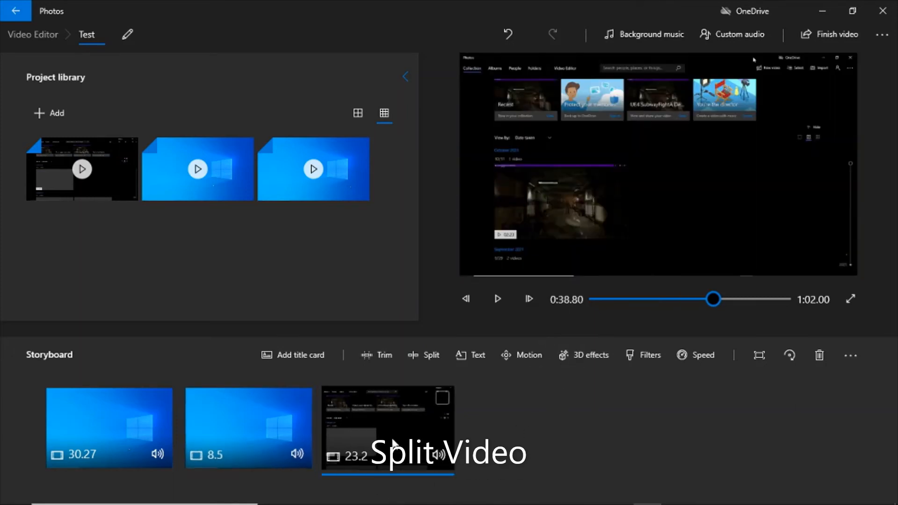
pyautogui.click(435, 354)
pyautogui.moveTo(171, 438); pyautogui.dragTo(307, 440)
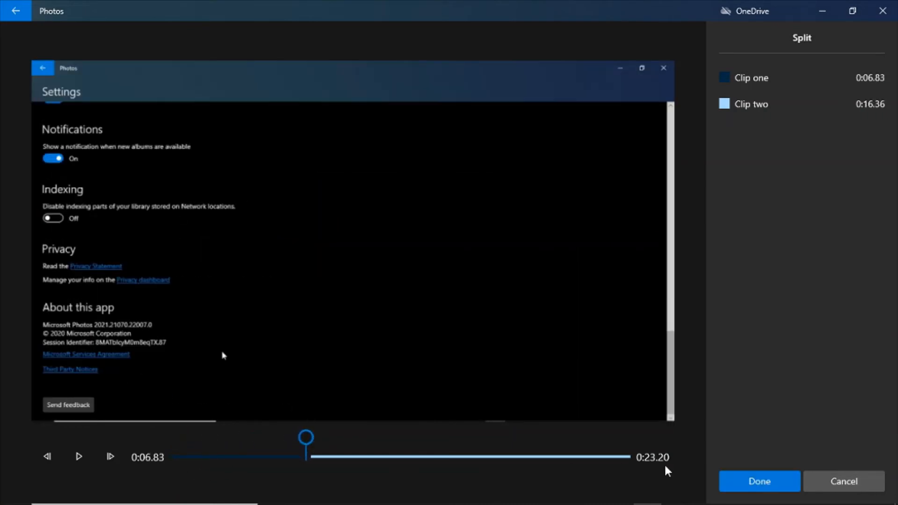
pyautogui.click(786, 485)
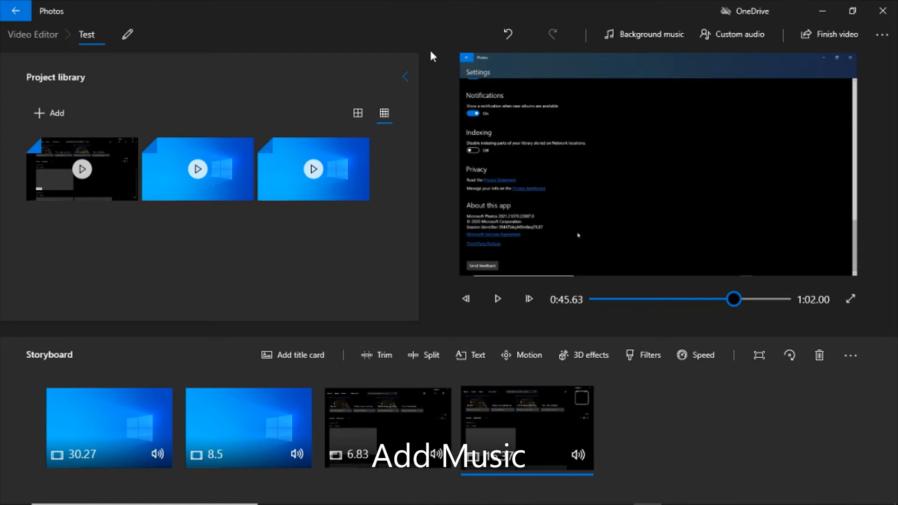
# Examine the built-in background music tracks and their options without choosing one
pyautogui.click(103, 426)
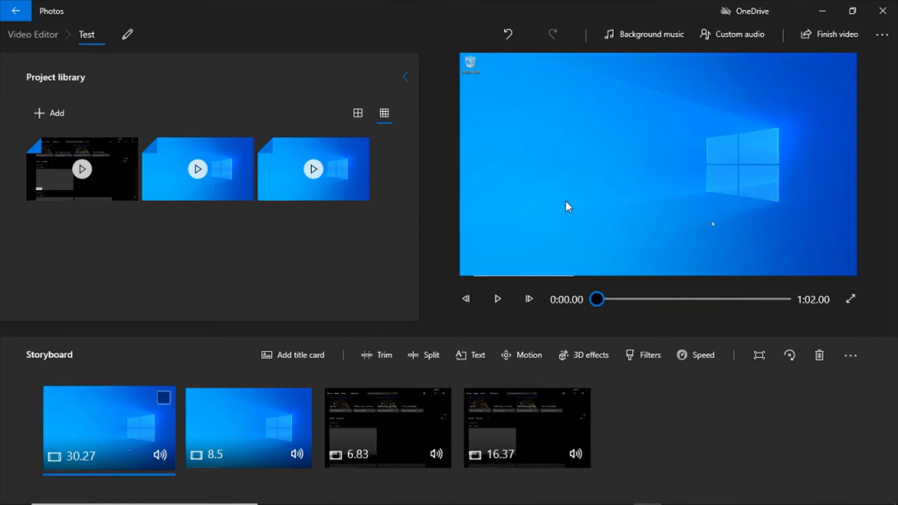
pyautogui.click(653, 34)
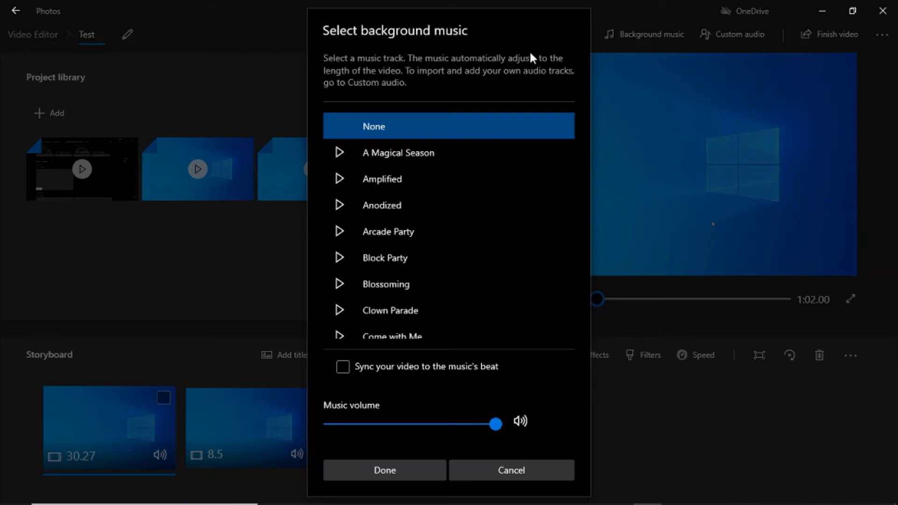
pyautogui.click(511, 471)
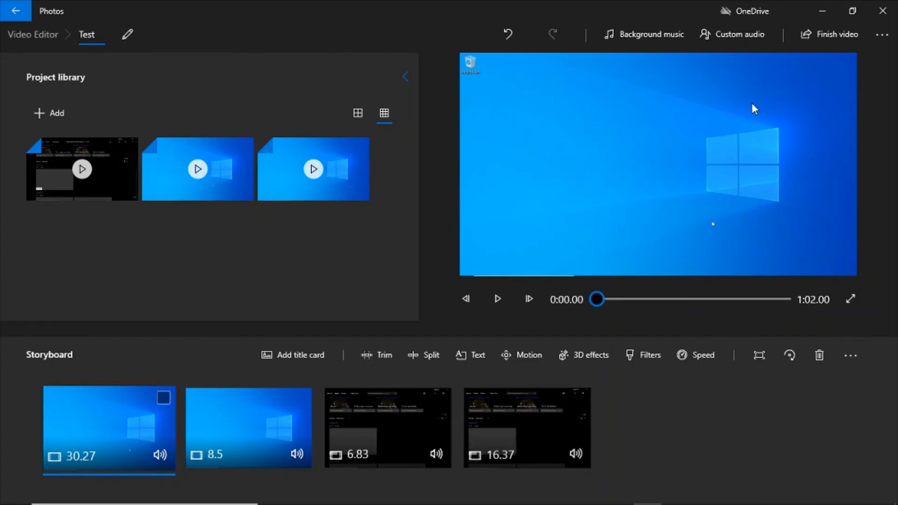
# Add Calypso_Beach_Walk.mp3 from the Downloads folder as custom audio for the video
pyautogui.click(739, 32)
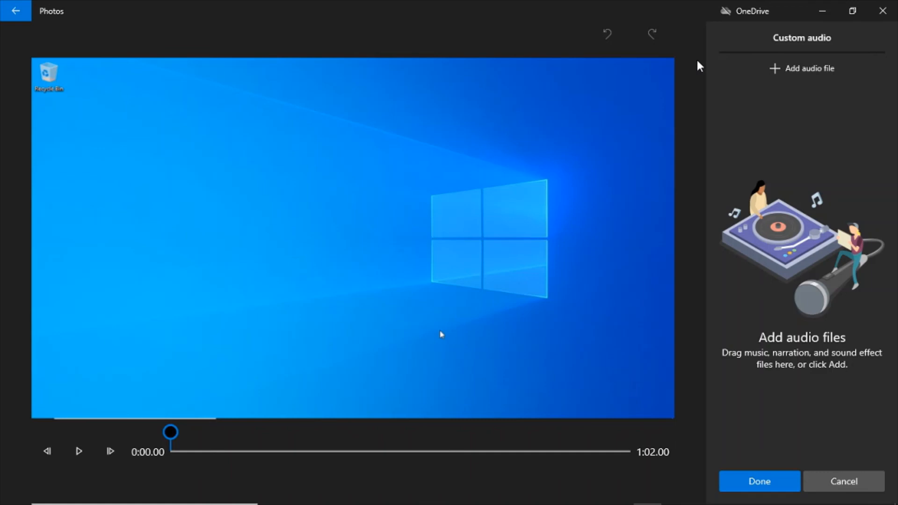
pyautogui.click(788, 68)
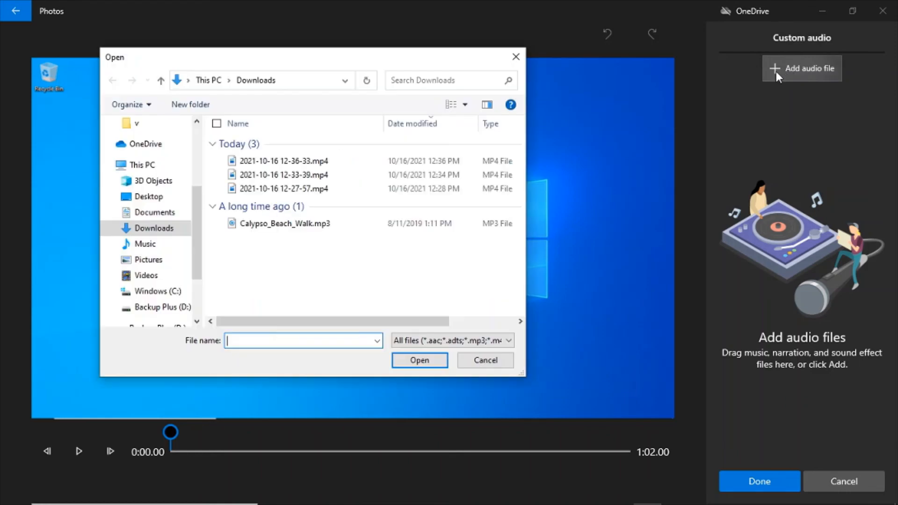
pyautogui.click(267, 226)
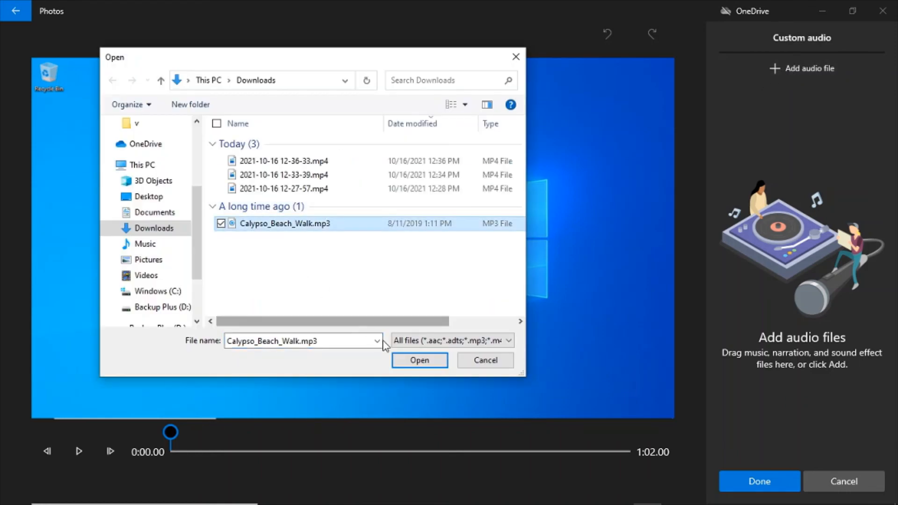
pyautogui.click(420, 360)
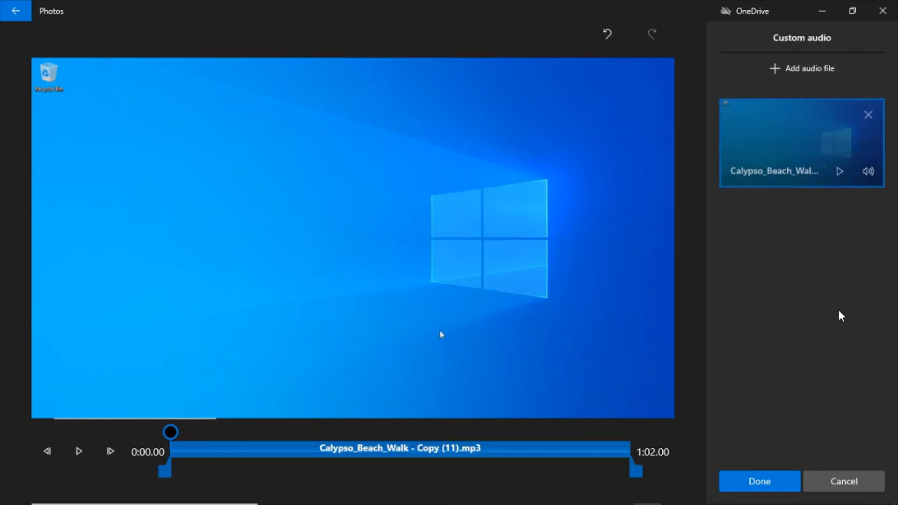
# Set the music track's volume to 49, turn on Fade out and apply the custom audio
pyautogui.click(873, 163)
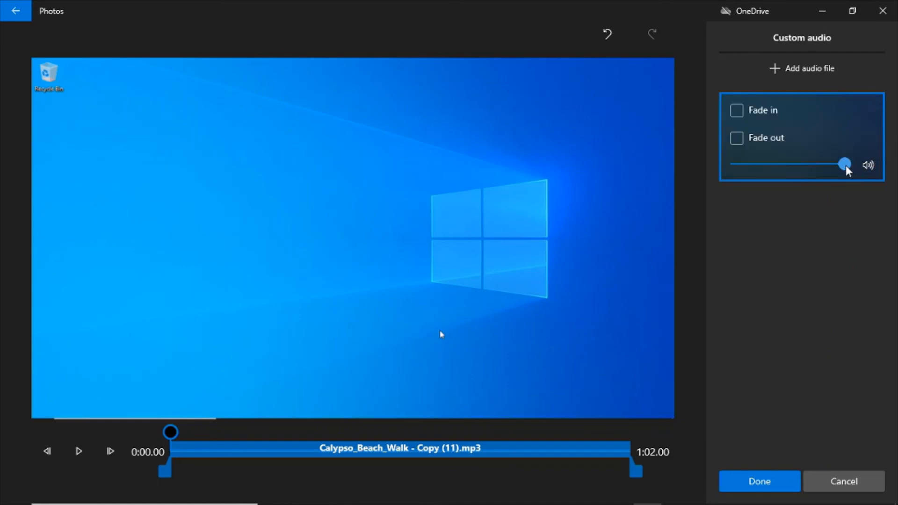
pyautogui.moveTo(847, 172); pyautogui.dragTo(793, 176)
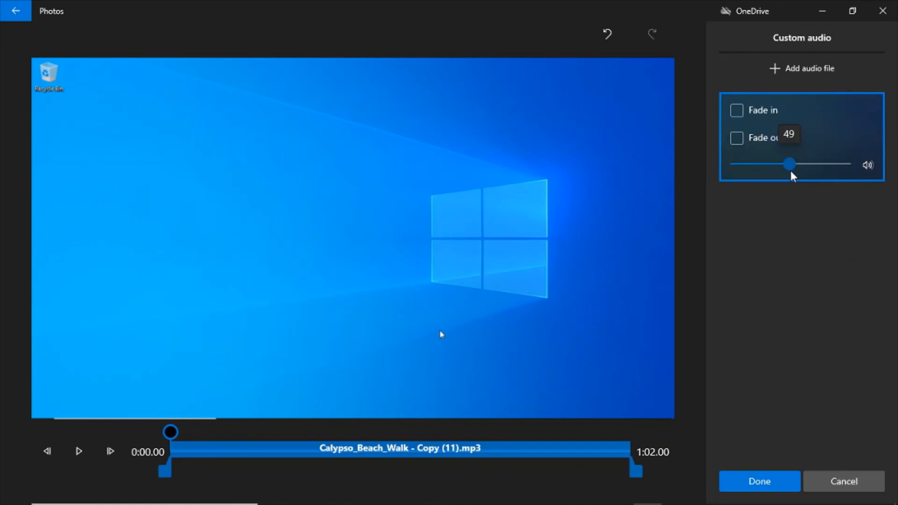
pyautogui.click(737, 138)
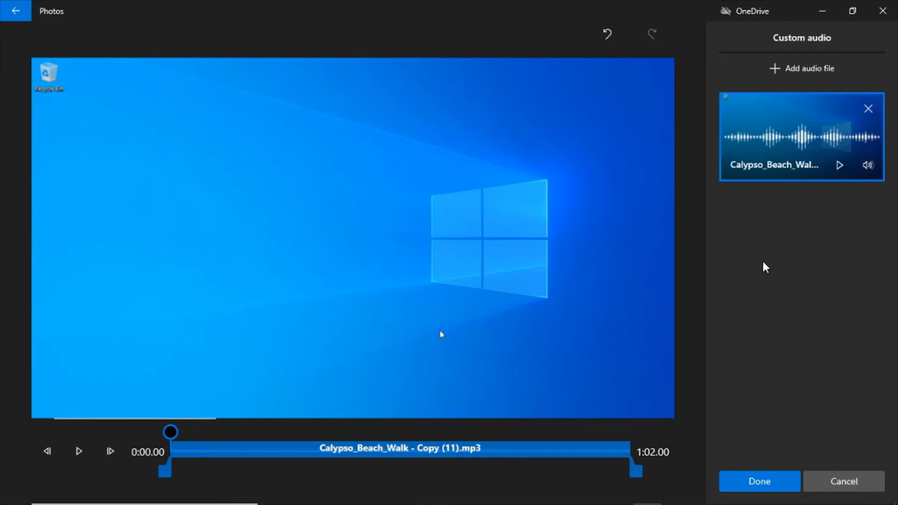
pyautogui.click(743, 489)
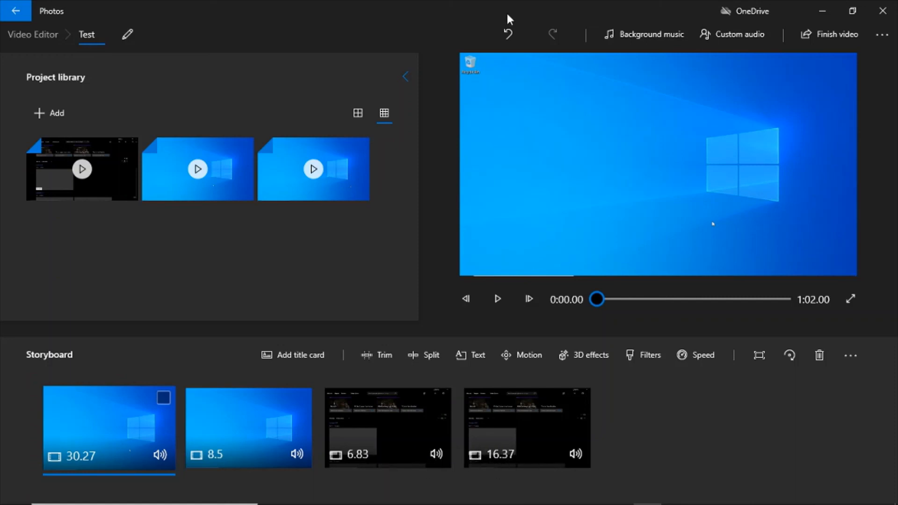
# Finish the video and export it as Test.mp4 to the Pictures folder
pyautogui.click(814, 33)
pyautogui.click(416, 309)
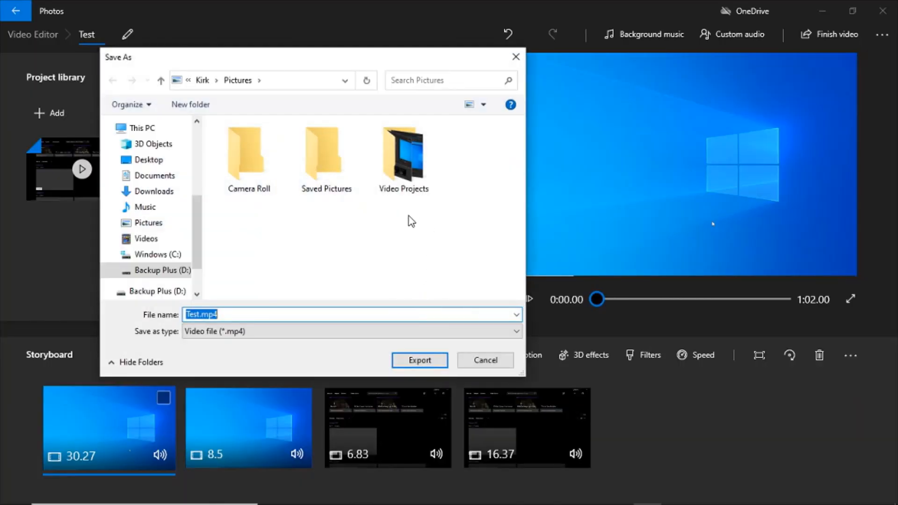
pyautogui.click(431, 361)
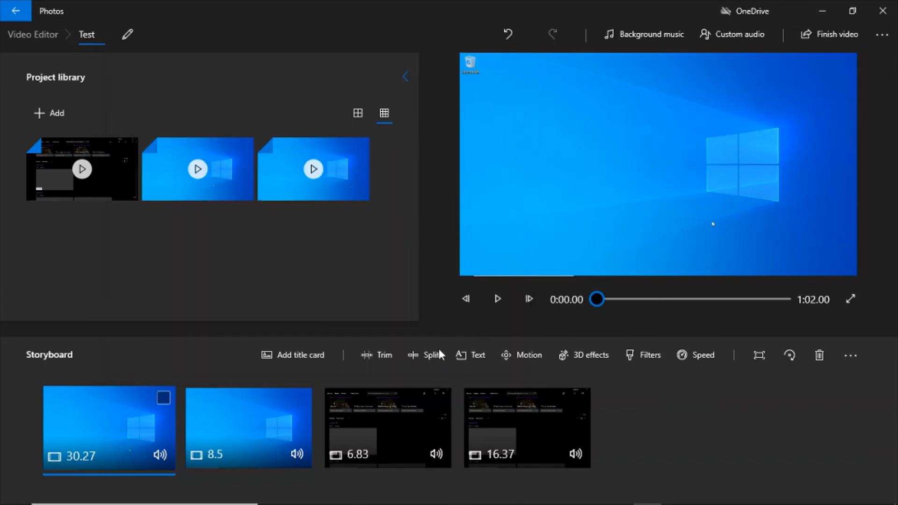